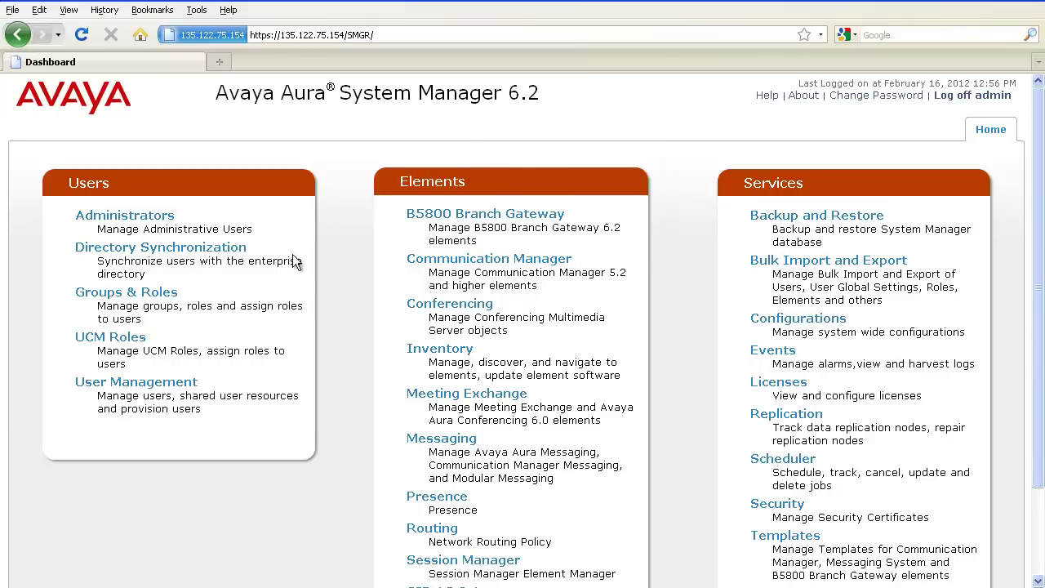
Go to Groups & Roles and show the Roles list with Auditor, Backup Administrator and others
click(169, 292)
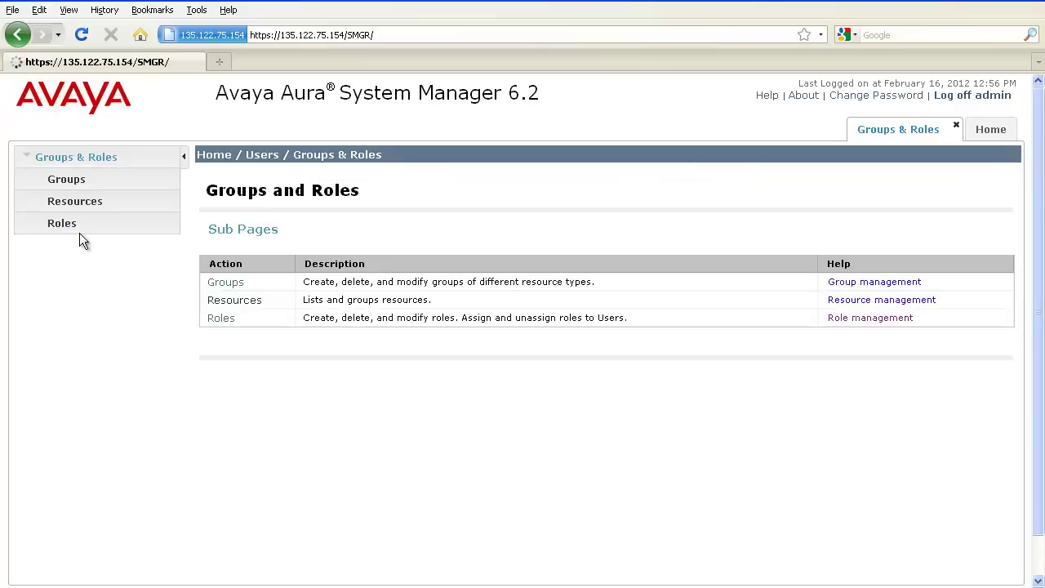
click(70, 230)
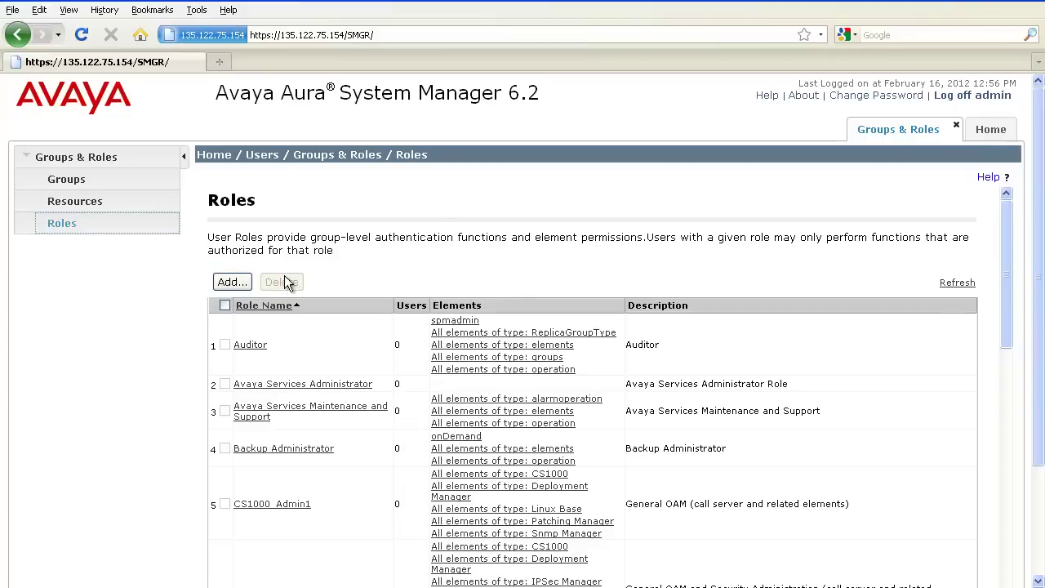
Add a role with name 'Test' and description 'Test', then commit and continue
click(246, 279)
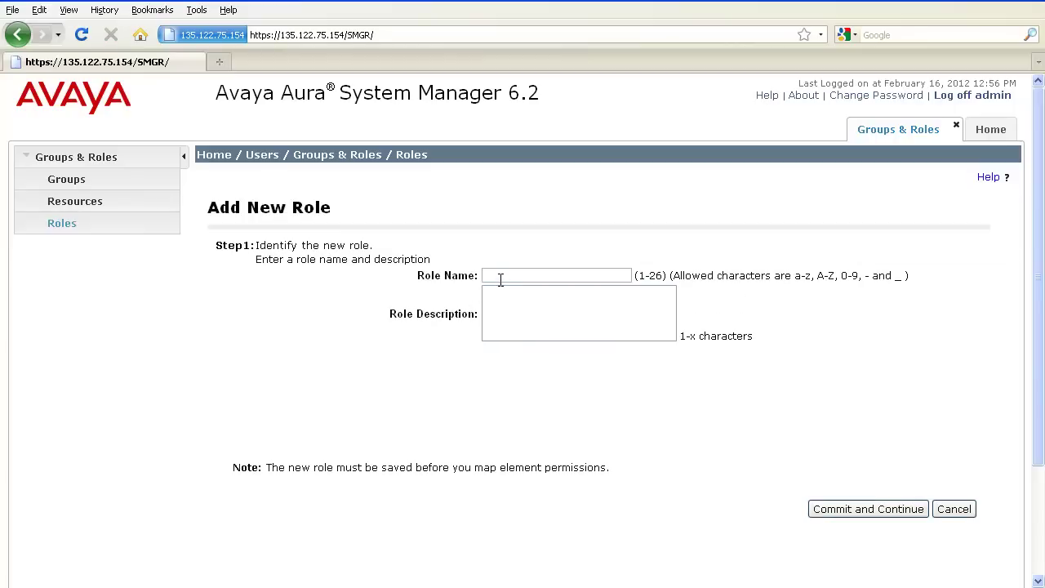
text(Test)
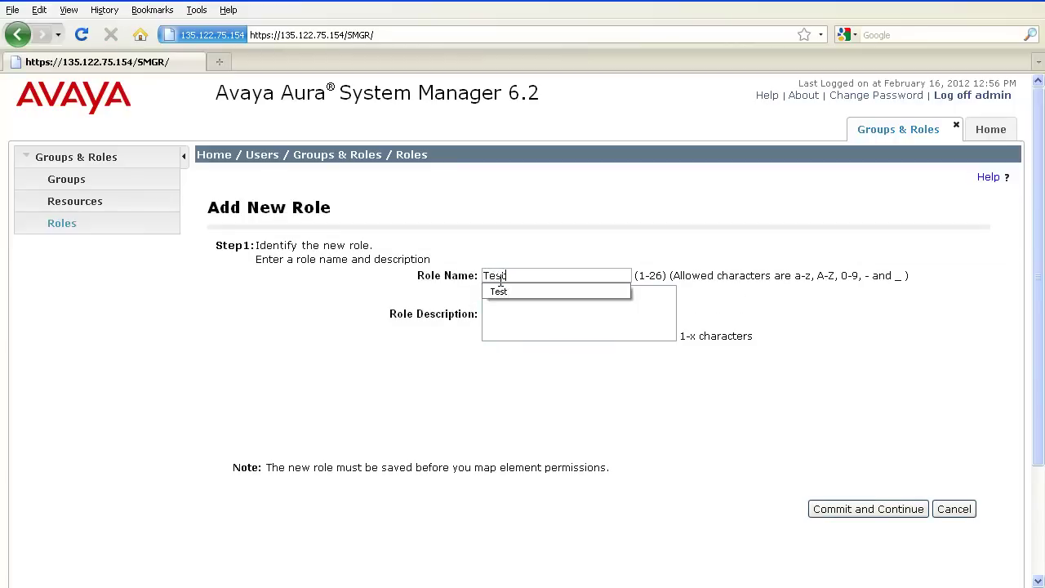
key(Tab)
text(Test)
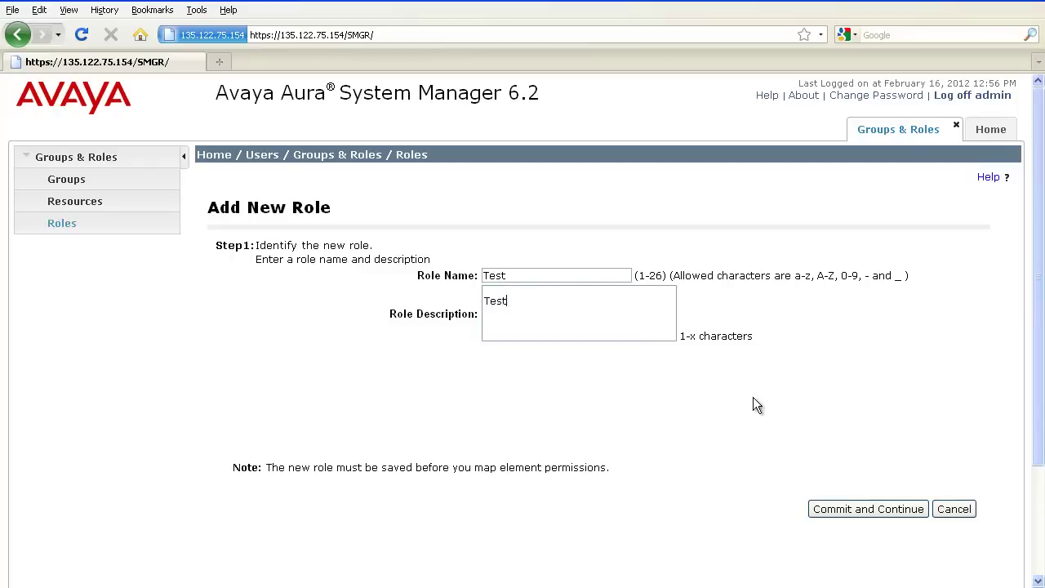
click(849, 507)
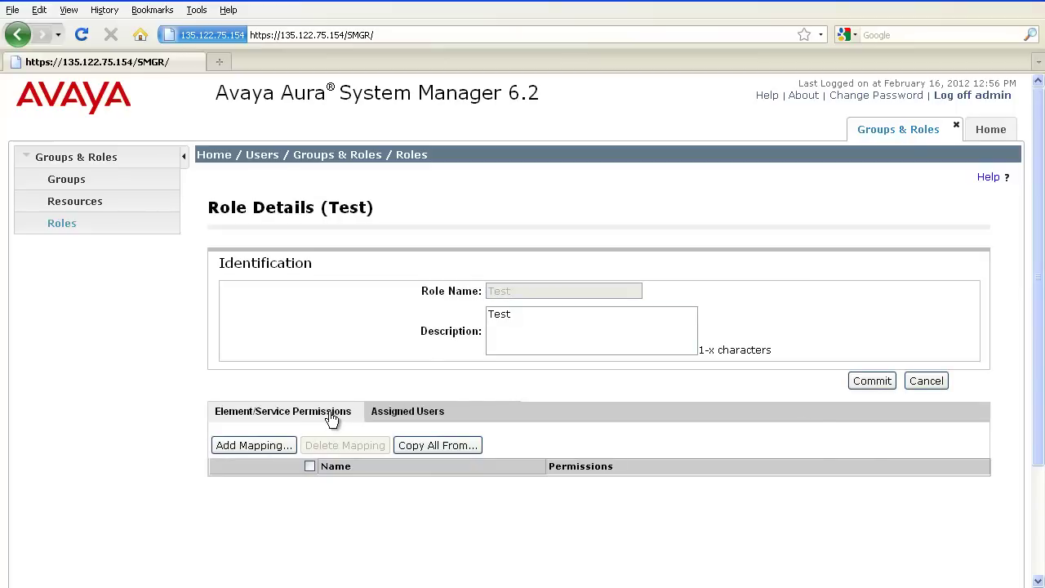
click(280, 445)
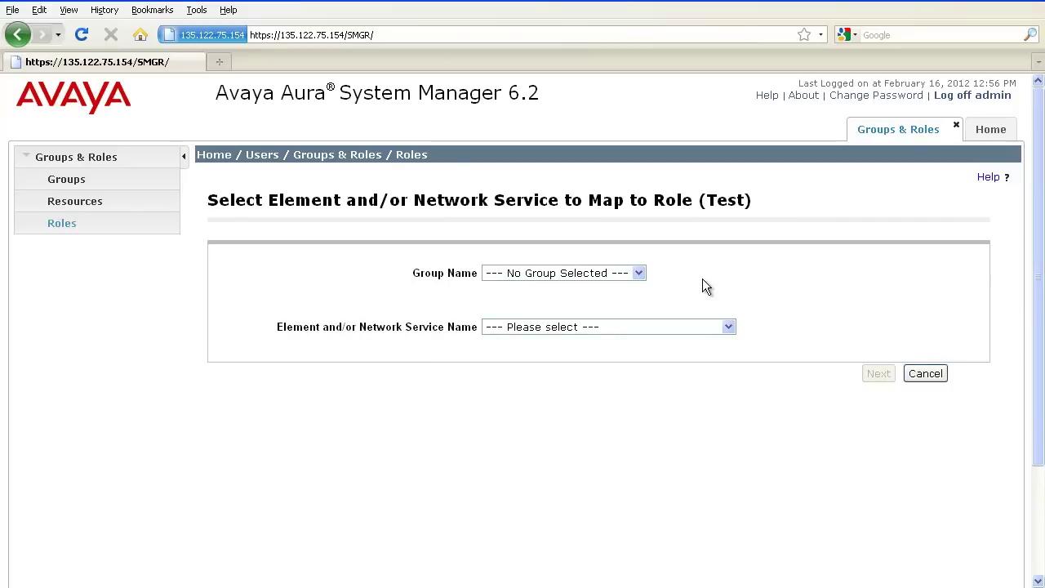
click(729, 326)
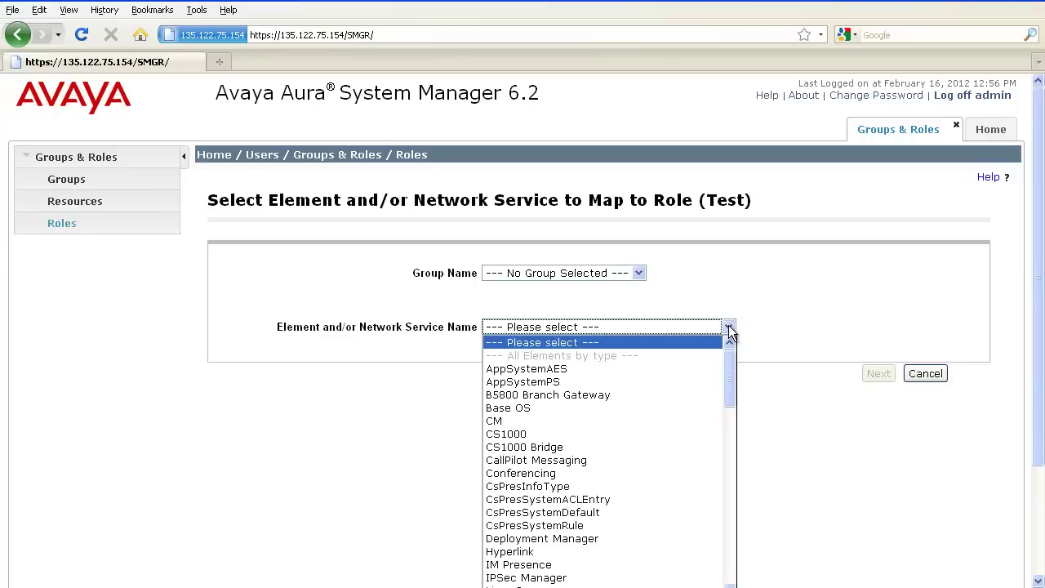
drag(729, 364, 730, 468)
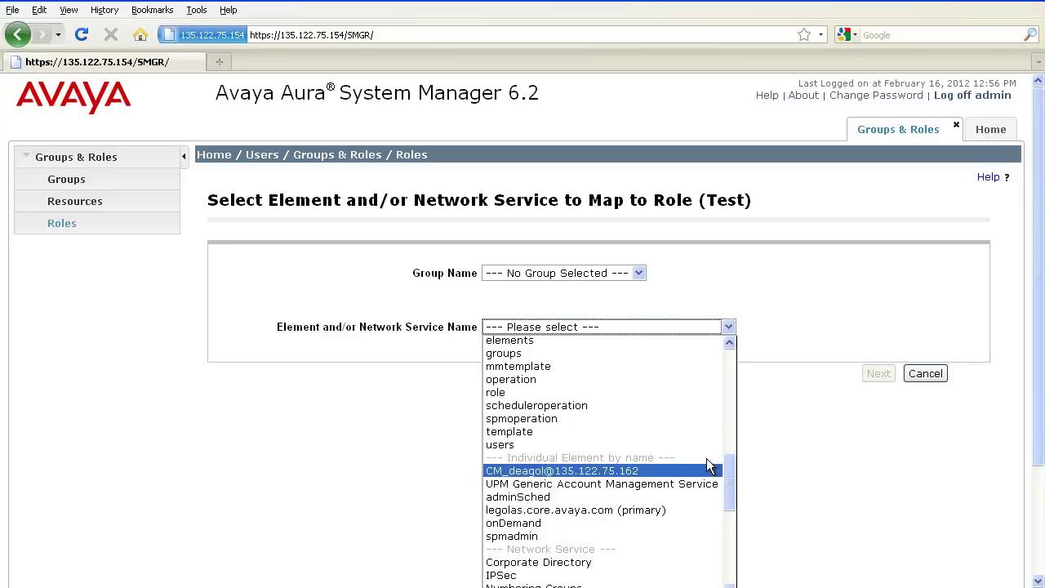
click(700, 472)
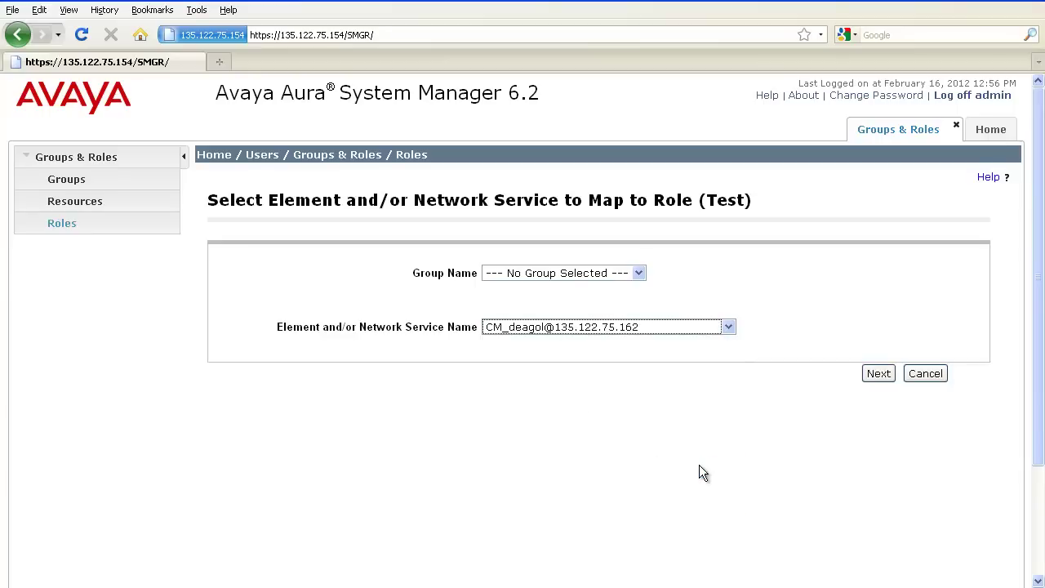
click(872, 381)
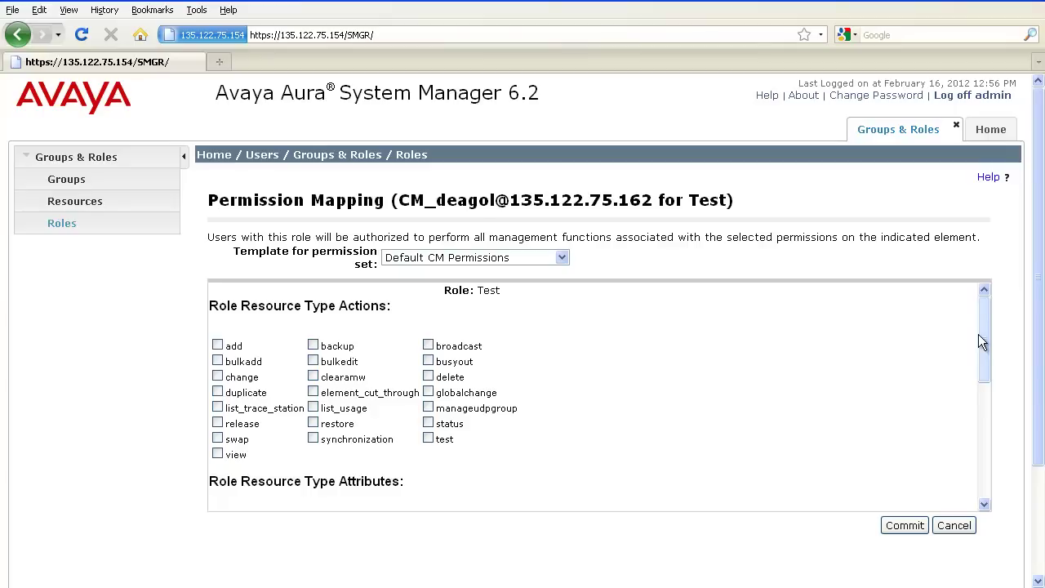
mouse_move(980, 335)
mouse_down()
mouse_move(980, 375)
mouse_move(983, 326)
mouse_up()
click(217, 345)
click(217, 361)
click(217, 376)
scroll(978, 402, down, 5)
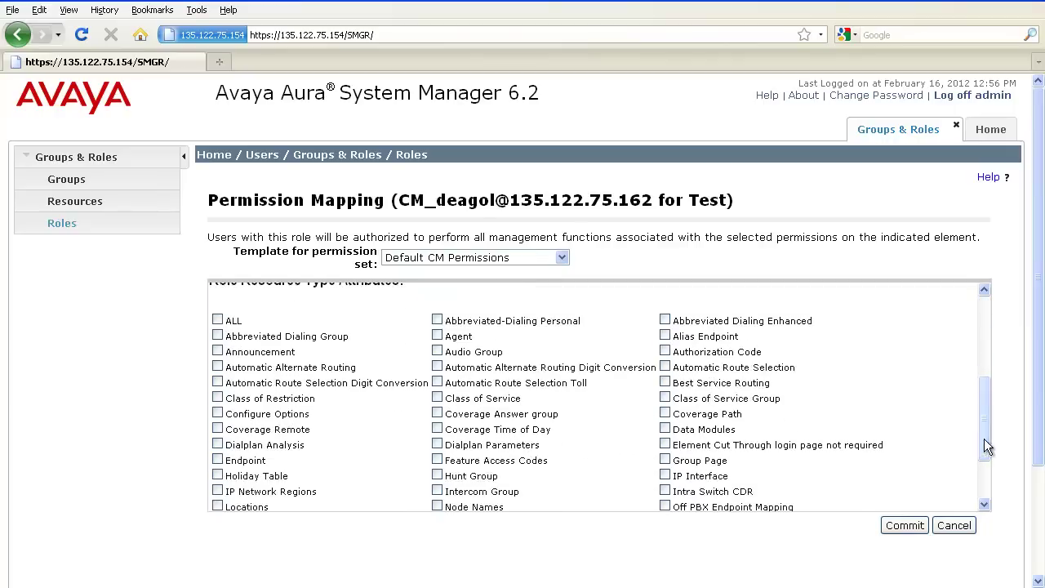
click(217, 323)
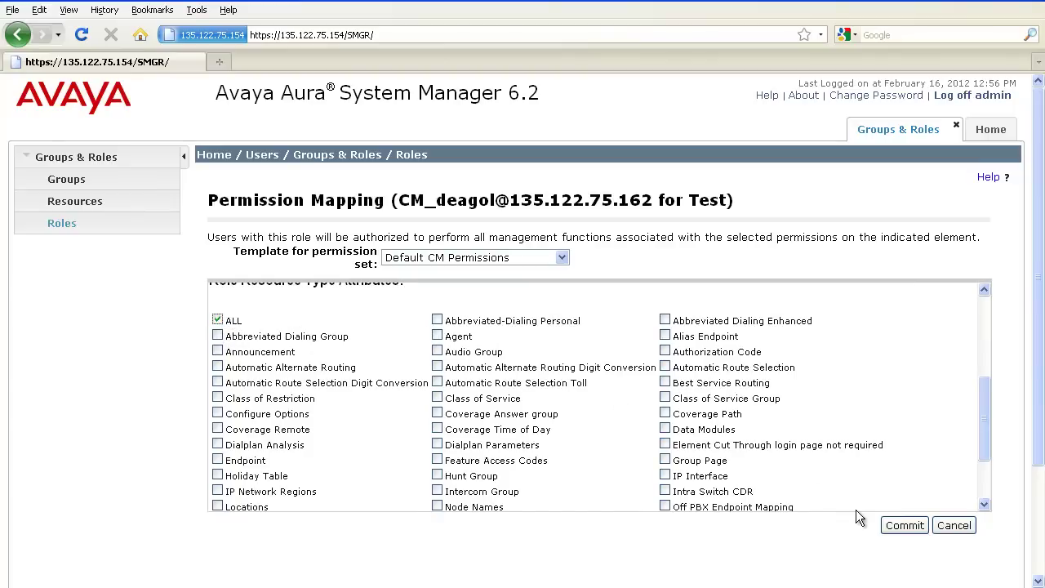
click(891, 528)
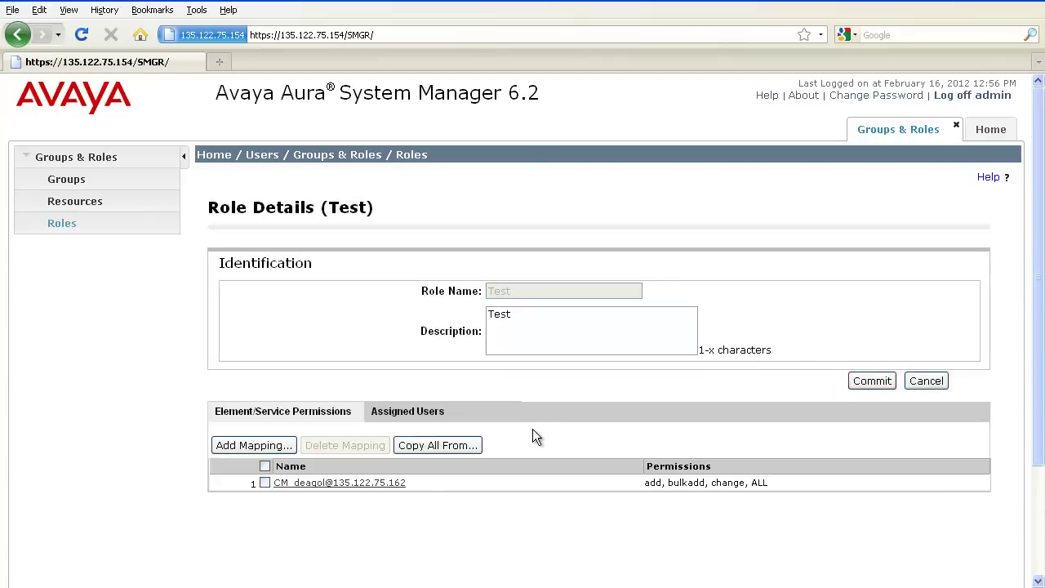
Copy the Communication Manager Admin role's permission mappings into the Test role
click(471, 446)
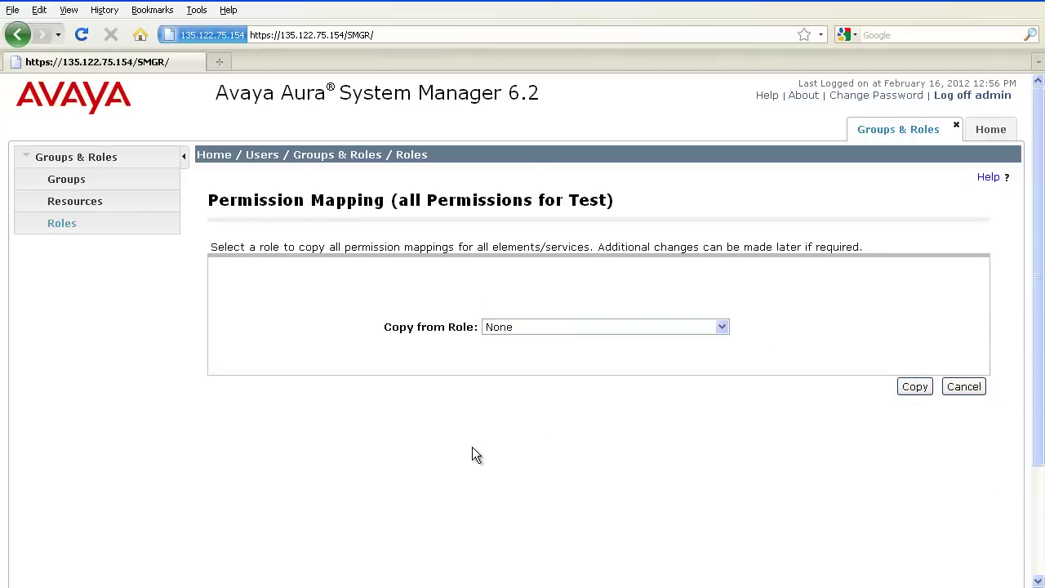
click(722, 327)
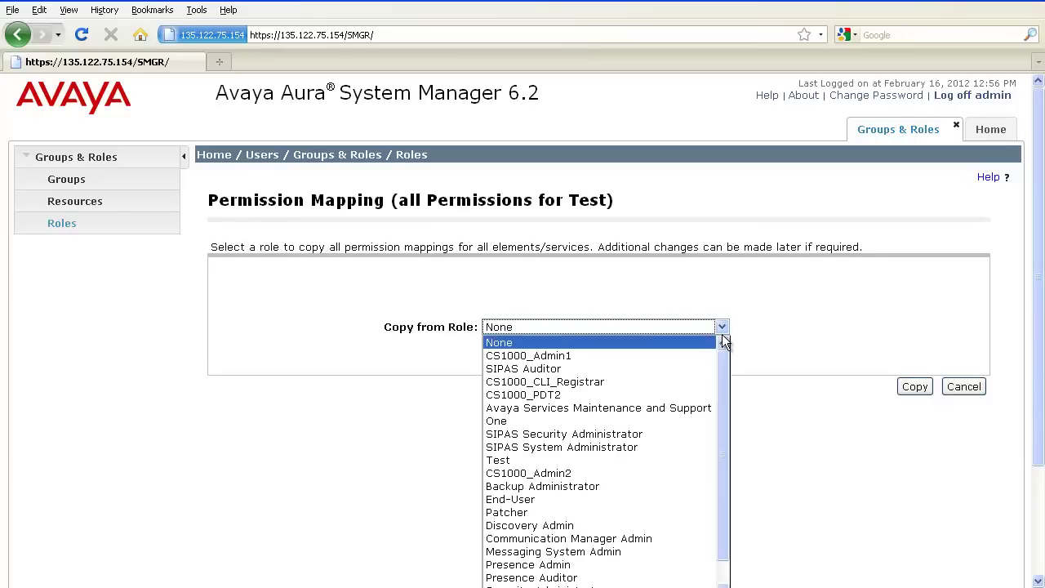
drag(723, 357, 723, 386)
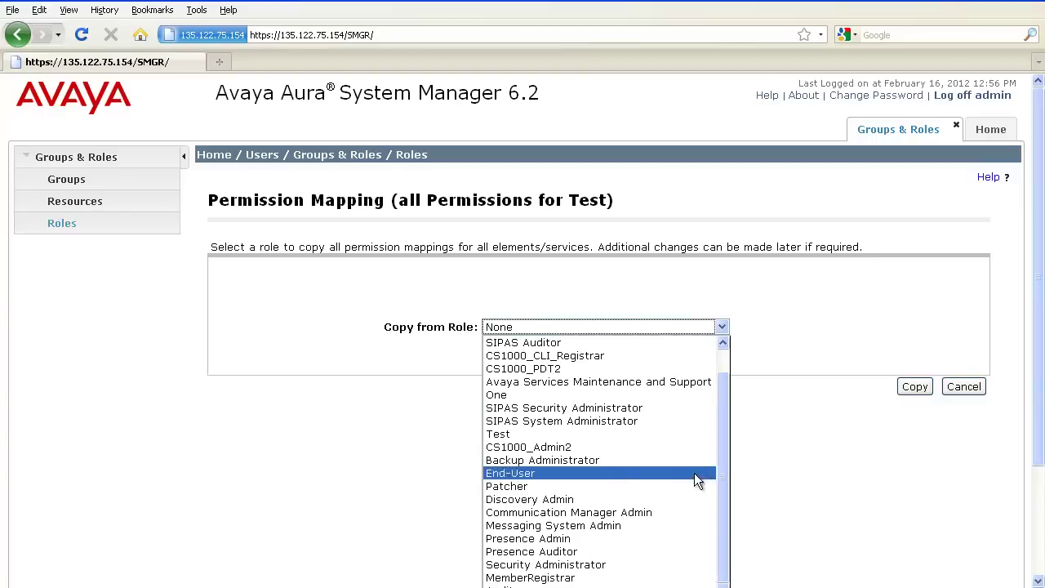
click(684, 513)
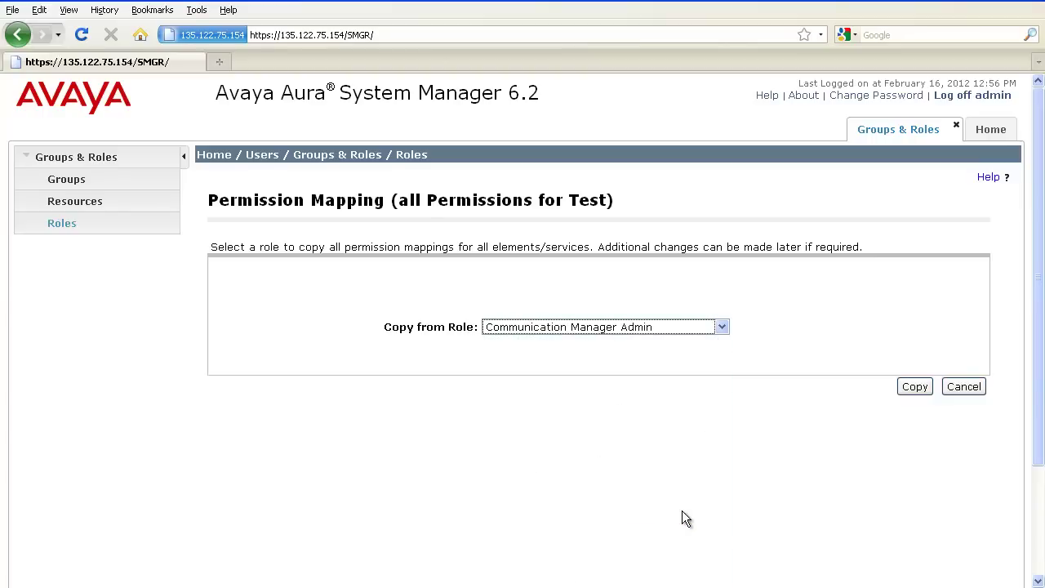
click(919, 394)
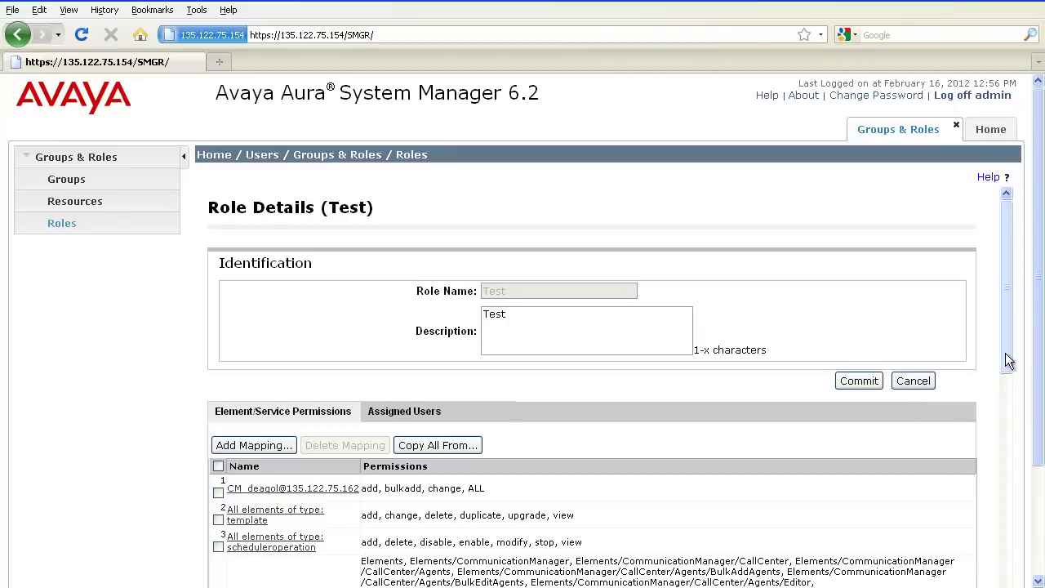
mouse_move(1009, 361)
mouse_down()
mouse_move(1008, 416)
mouse_move(1006, 365)
mouse_up()
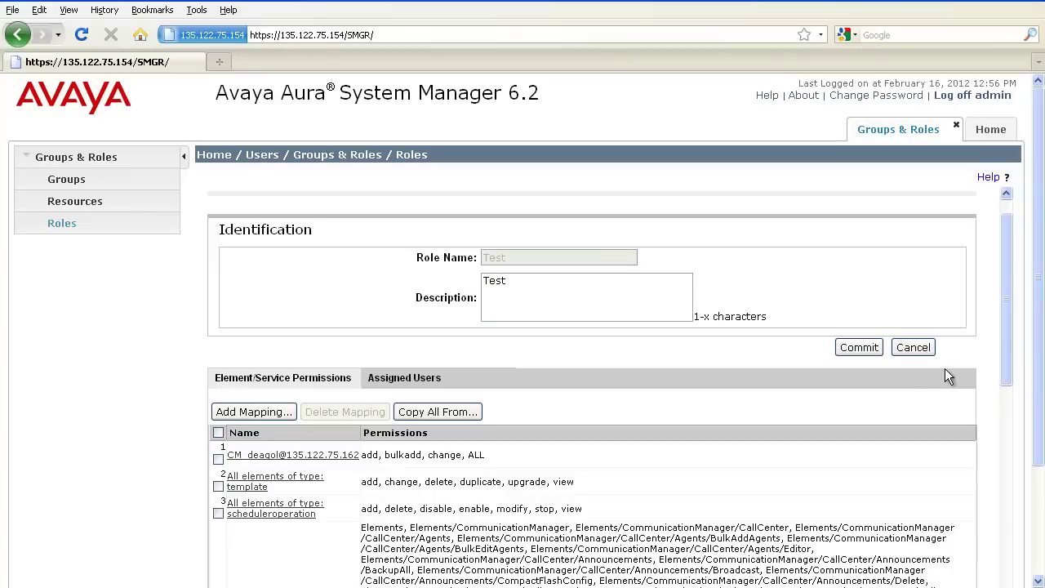
Commit the Test role and confirm it appears in the Roles list
click(874, 350)
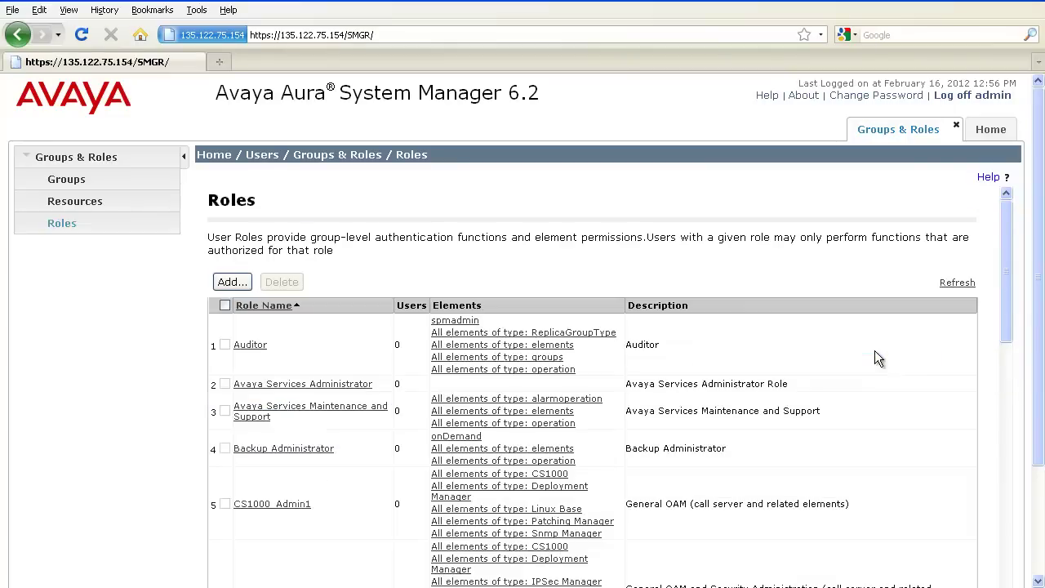
scroll(792, 475, down, 15)
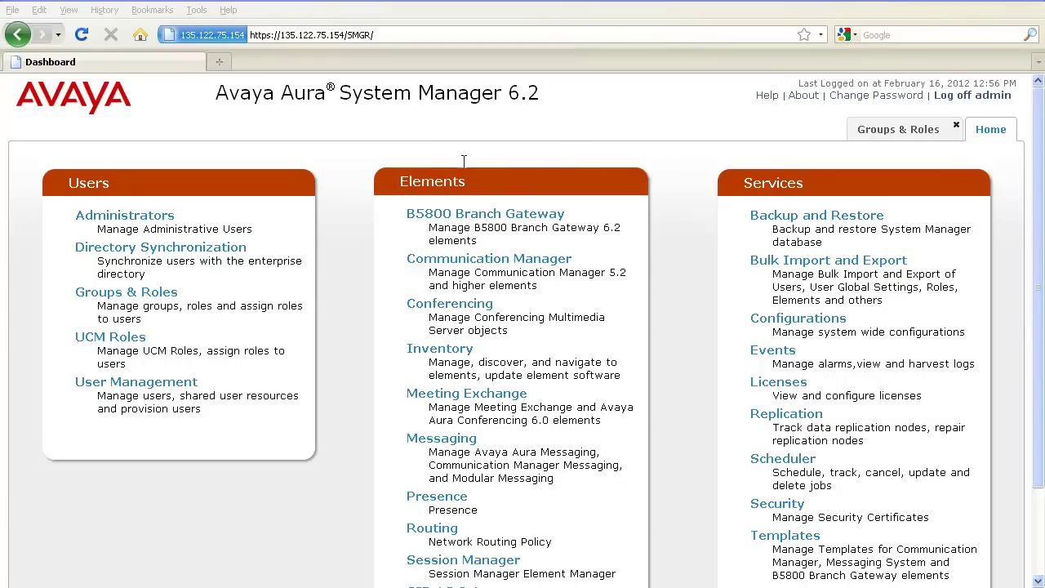
Under User Management's Manage Users, select the last user and show More Actions
click(188, 390)
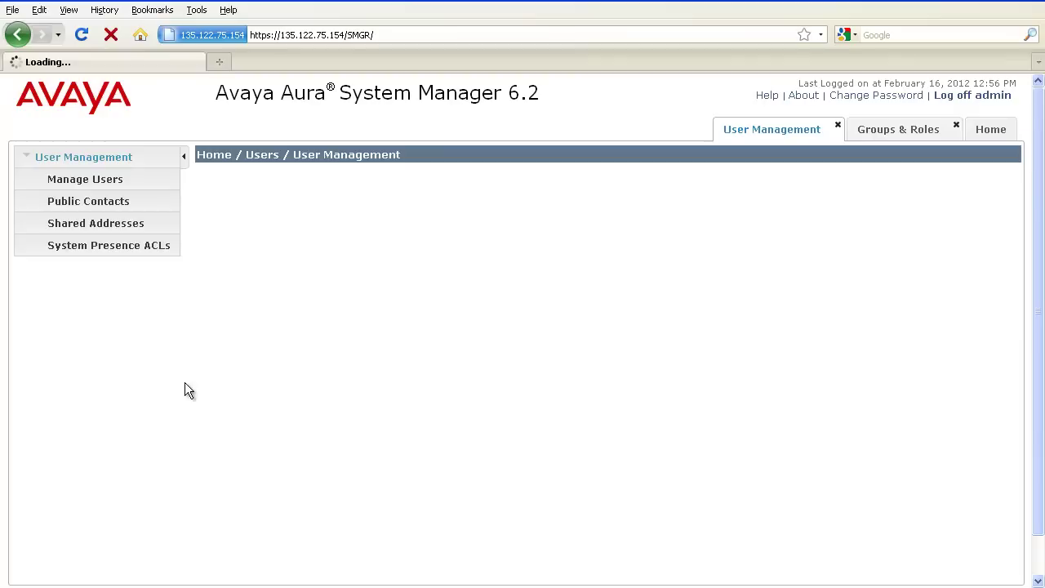
click(112, 183)
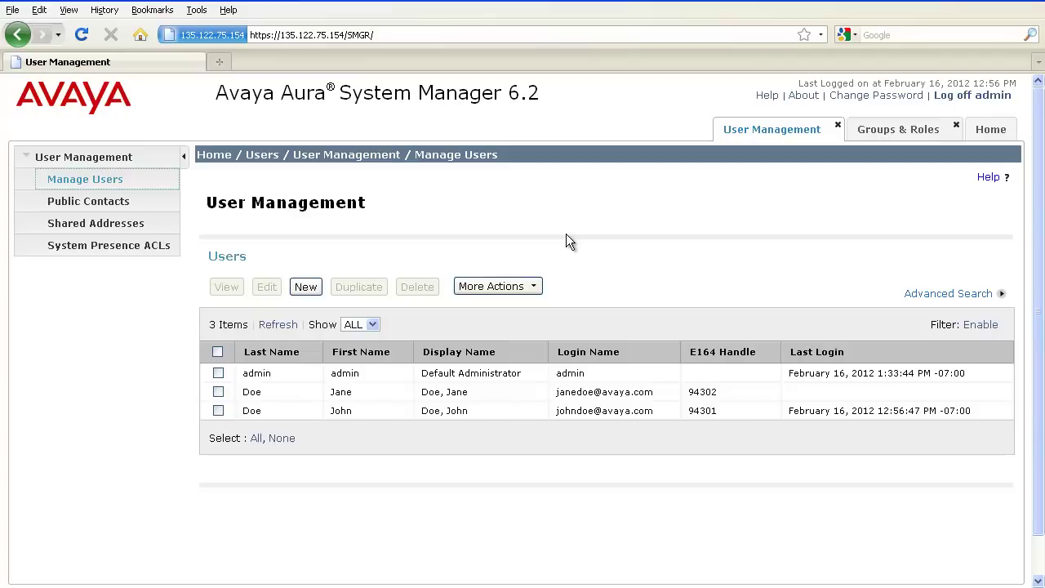
click(219, 410)
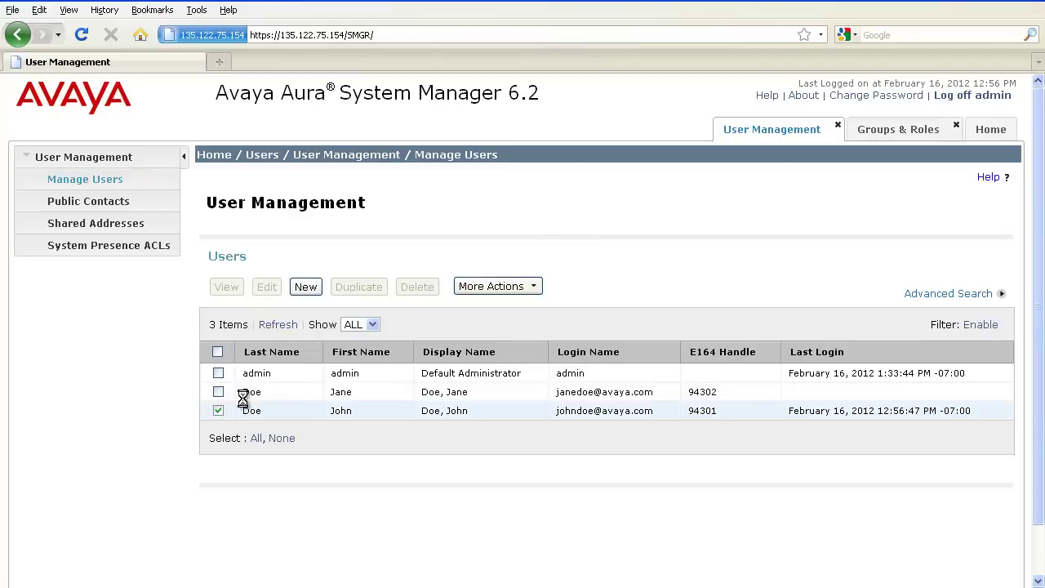
click(534, 296)
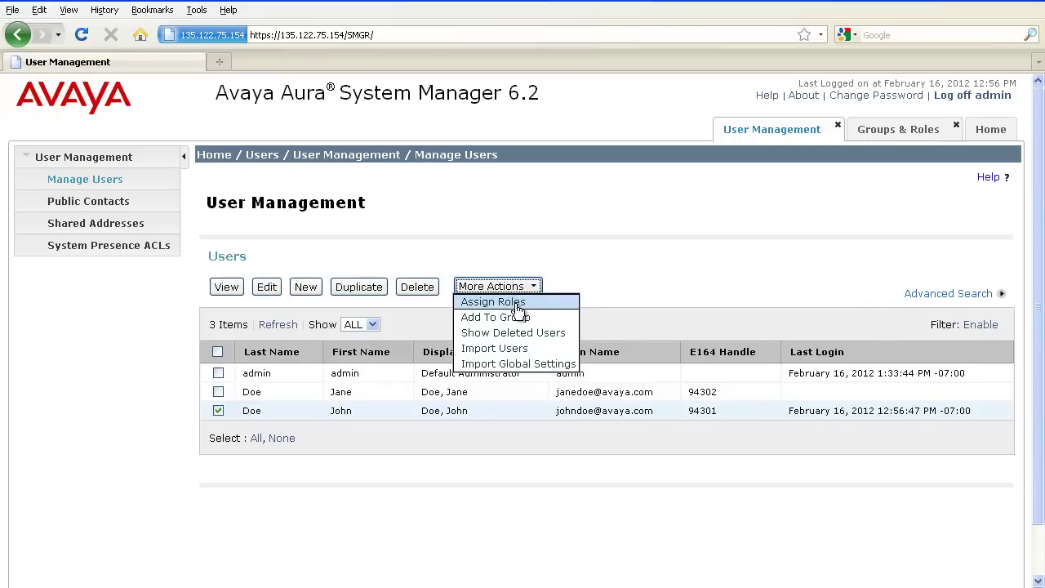
Assign the Test role from Available Roles to the selected user and commit
click(516, 303)
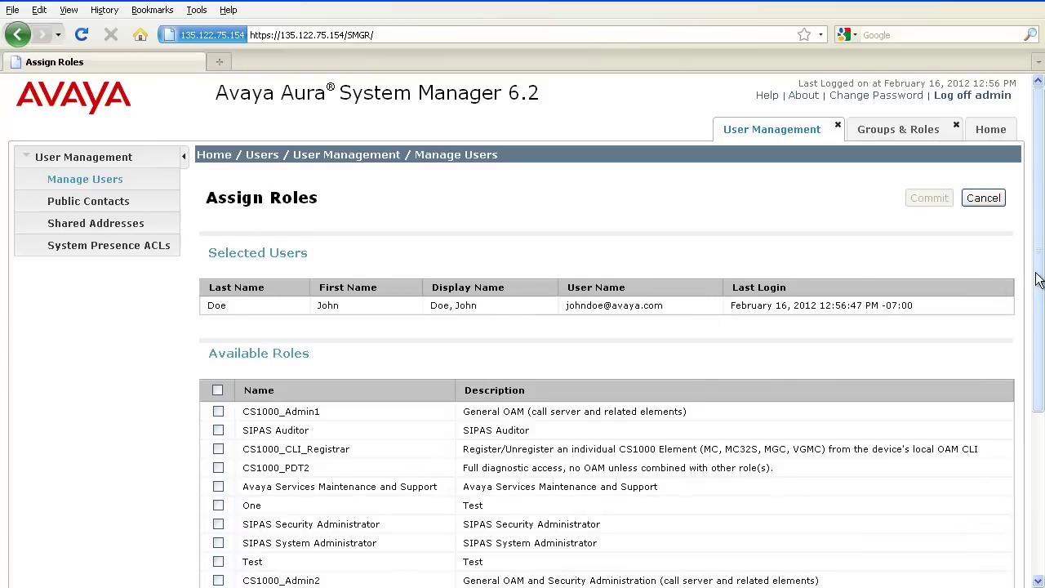
drag(1038, 280, 1042, 347)
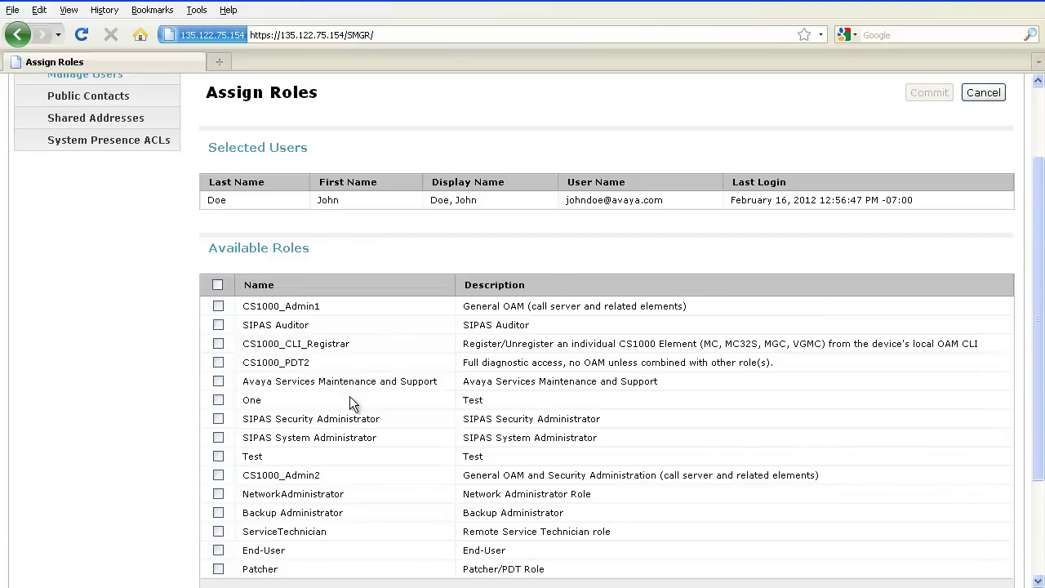
click(220, 455)
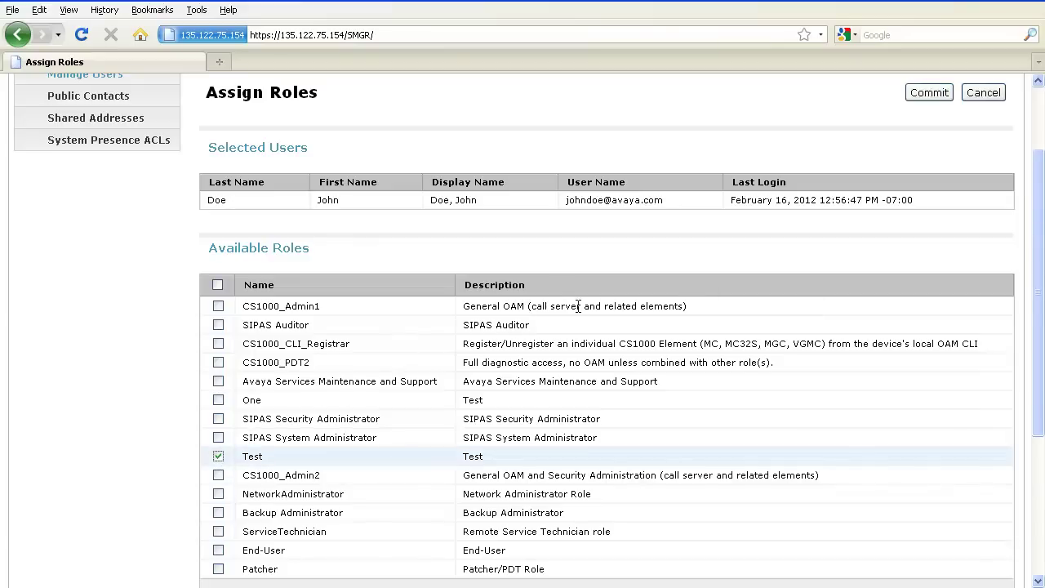
click(915, 94)
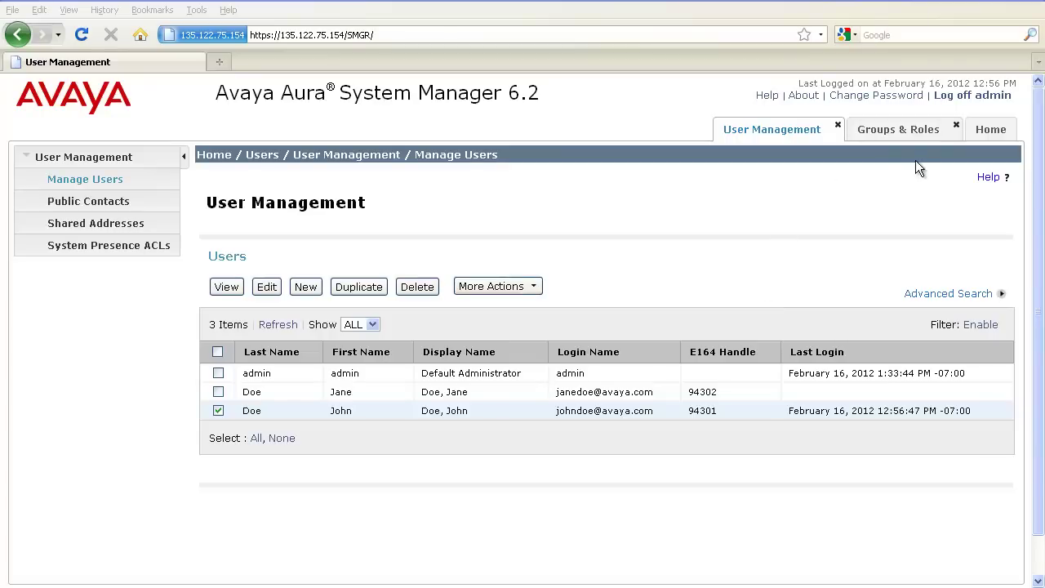
Log off the admin and log back on with the reassigned user's ID and password
click(947, 96)
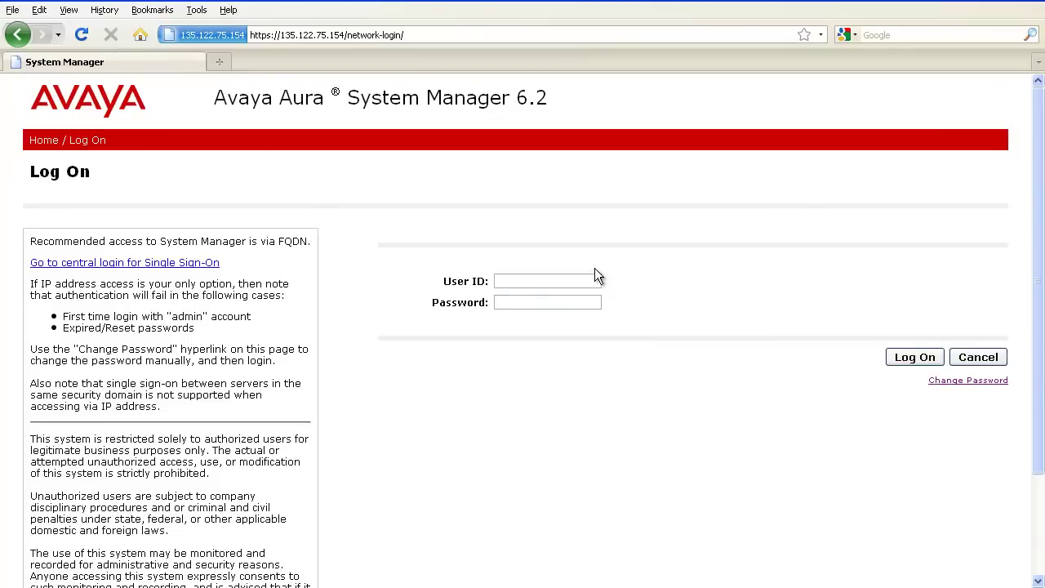
click(595, 277)
text(john)
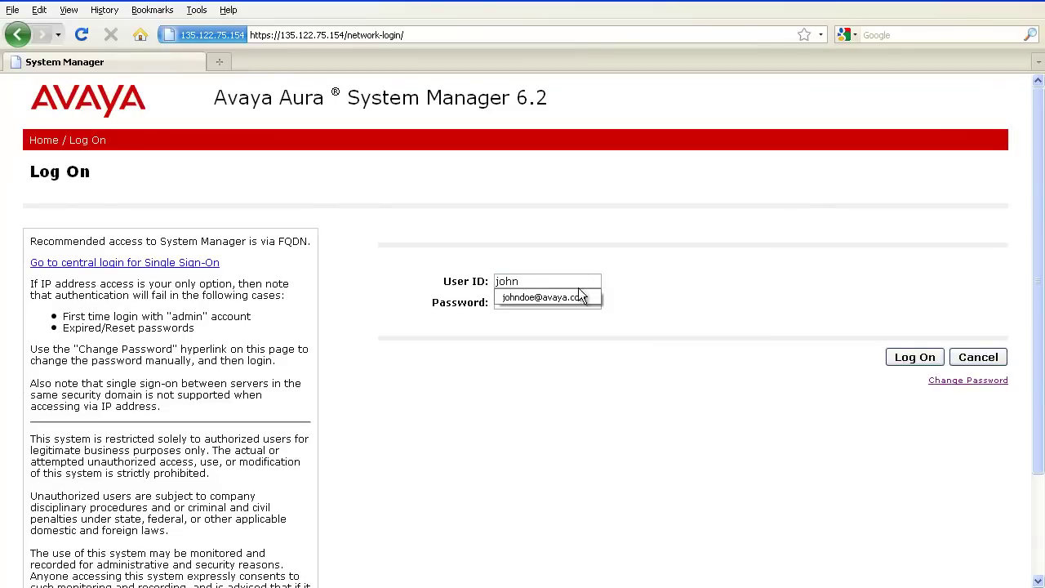
click(576, 296)
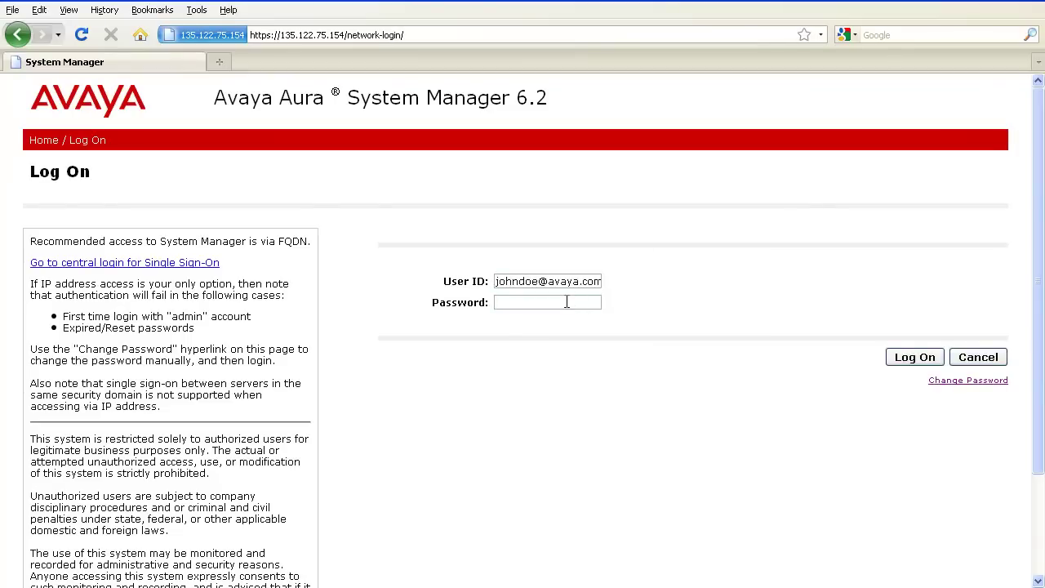
text(•••••••••)
click(910, 357)
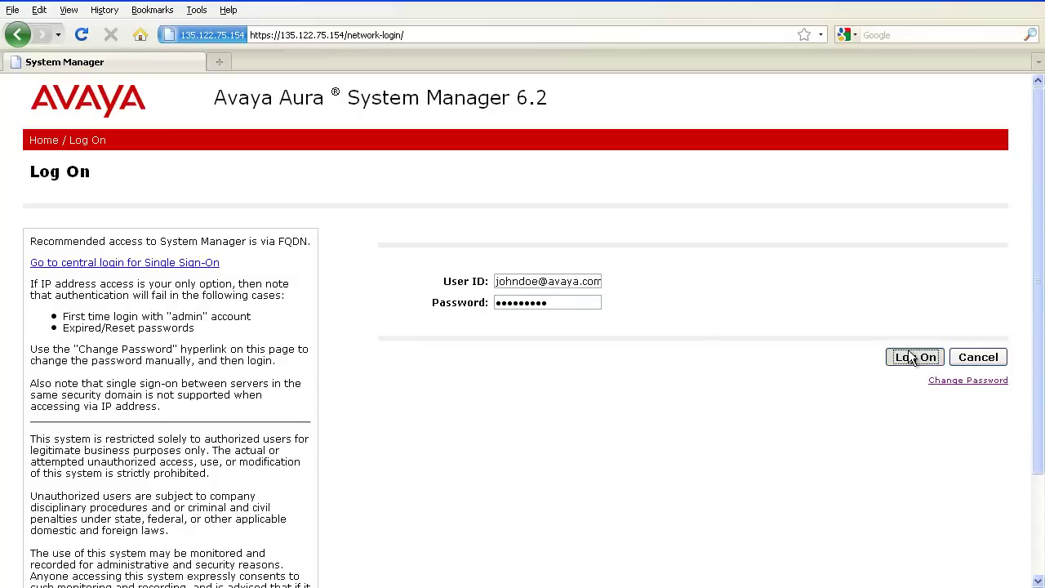